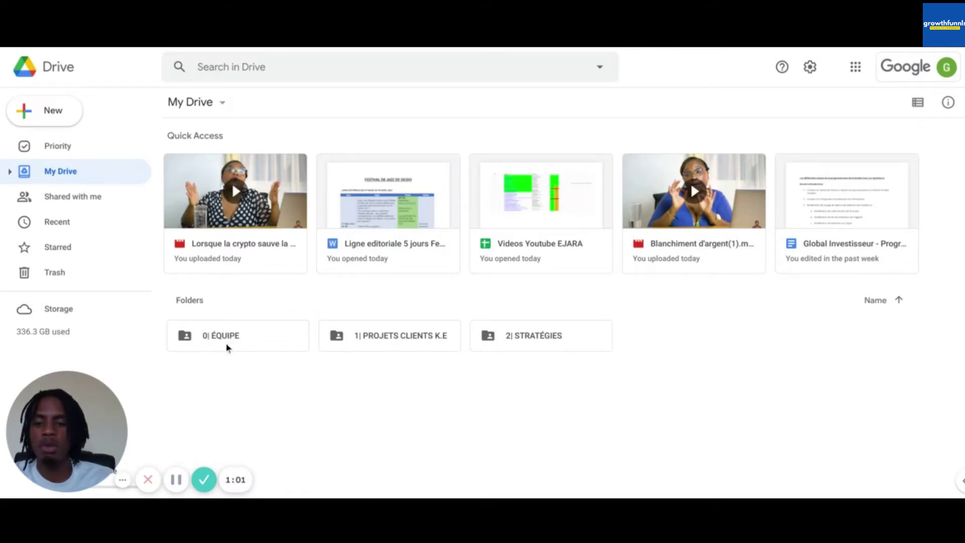
# View the contents of the 0| ÉQUIPE folder and of the 2| STRATÉGIES folder, returning to My Drive
pyautogui.click(241, 344)
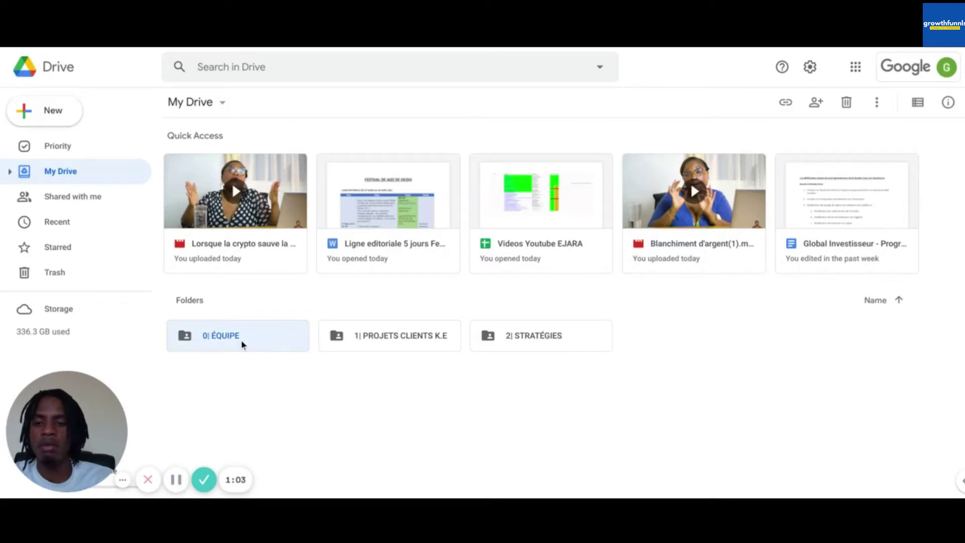
pyautogui.doubleClick(241, 344)
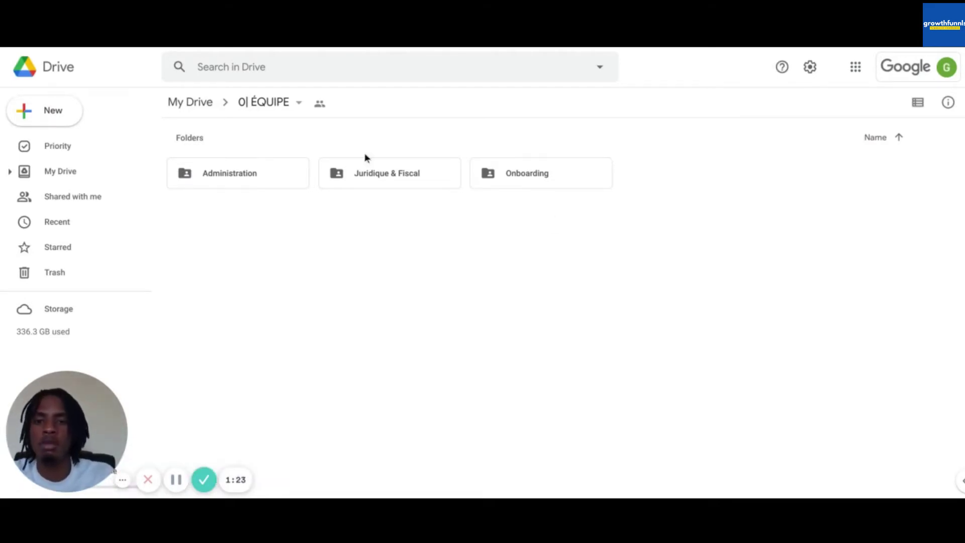
pyautogui.click(195, 102)
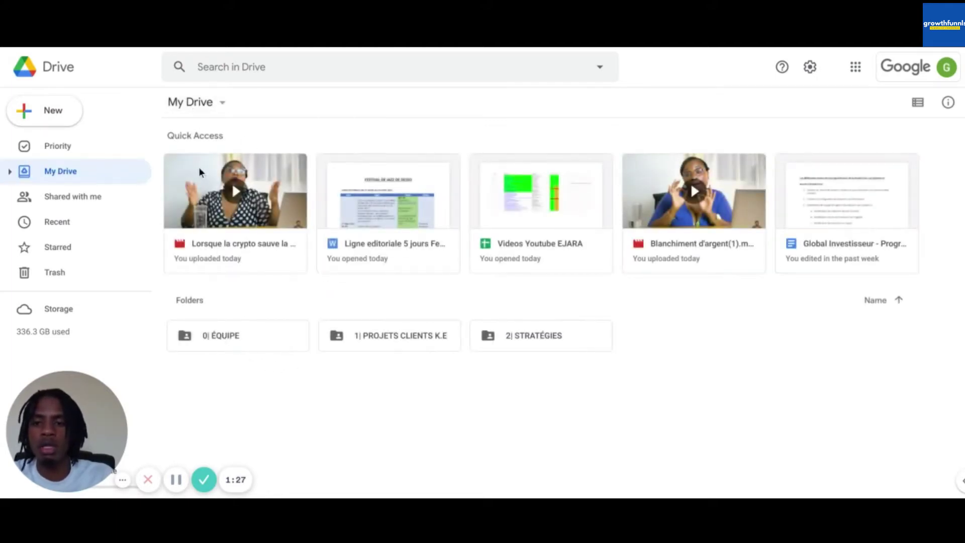
pyautogui.click(543, 335)
pyautogui.doubleClick(543, 335)
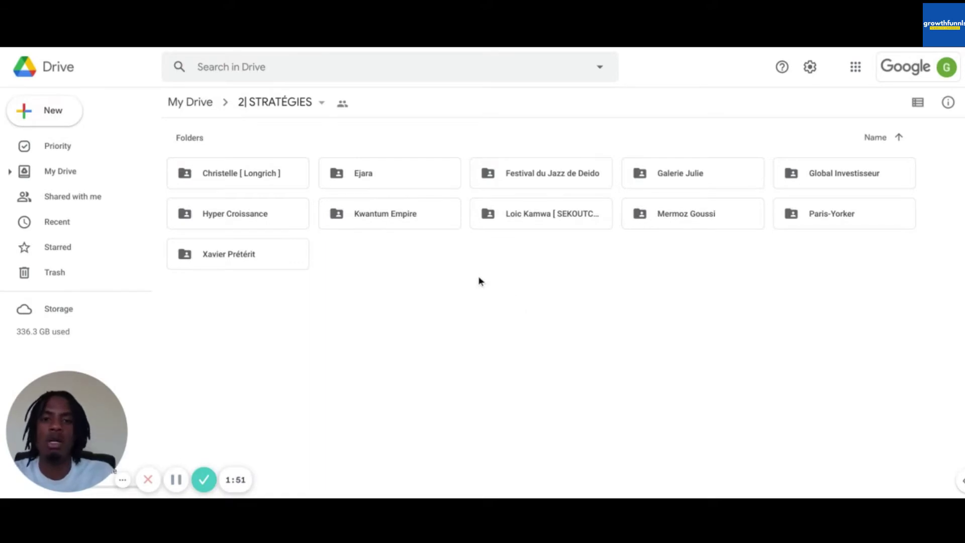
pyautogui.click(205, 103)
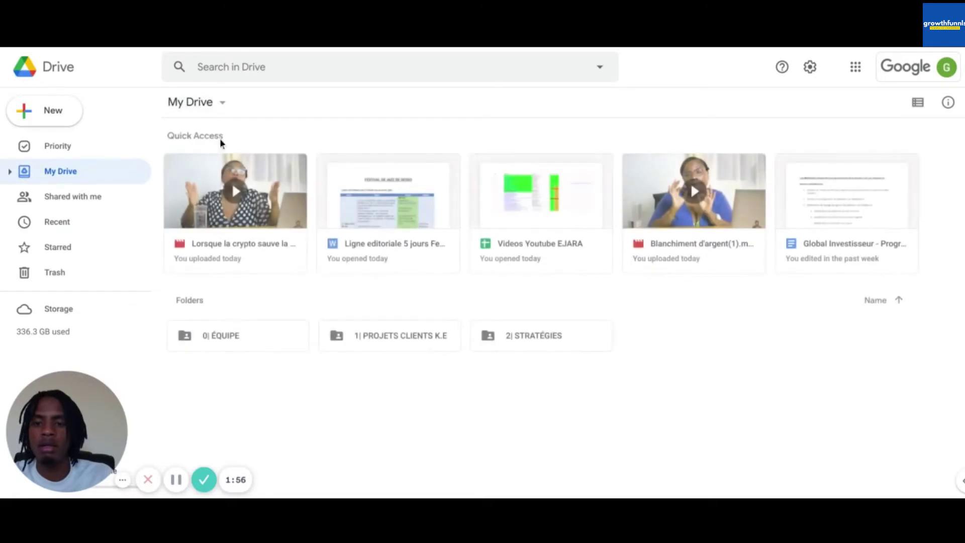
# Open 0| COLLECTION inside 1| PROJETS CLIENTS K.E and view its Contenu Brut Clients subfolder, returning to 0| COLLECTION
pyautogui.doubleClick(401, 339)
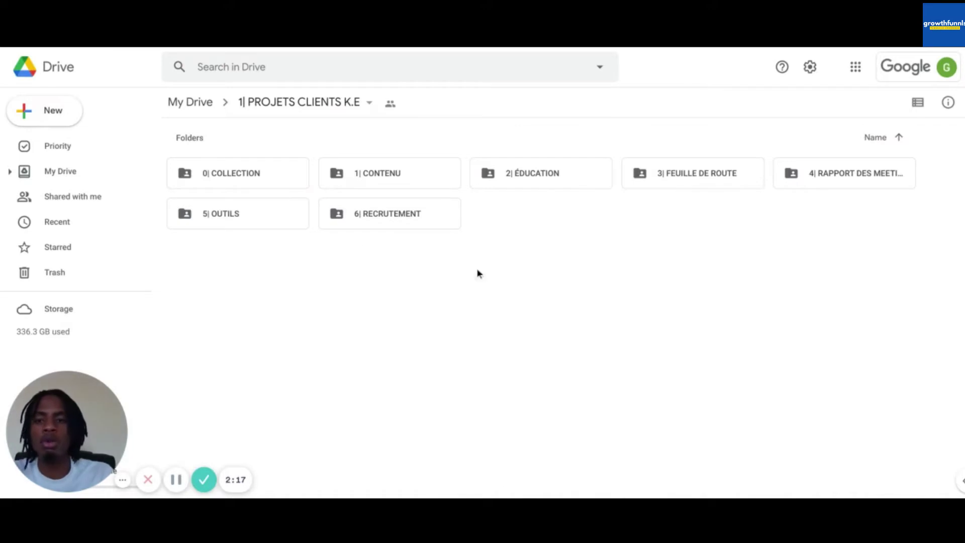
pyautogui.click(239, 169)
pyautogui.doubleClick(238, 168)
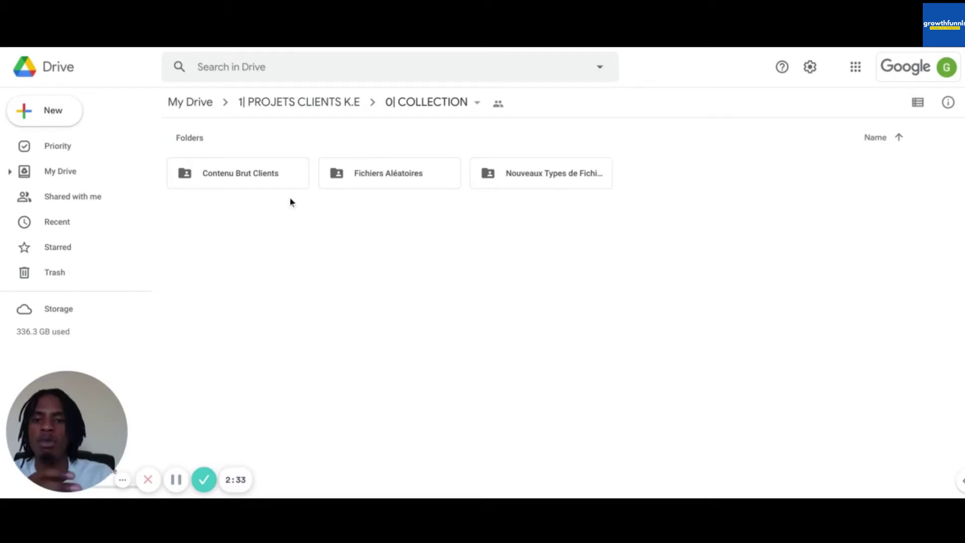
pyautogui.doubleClick(253, 176)
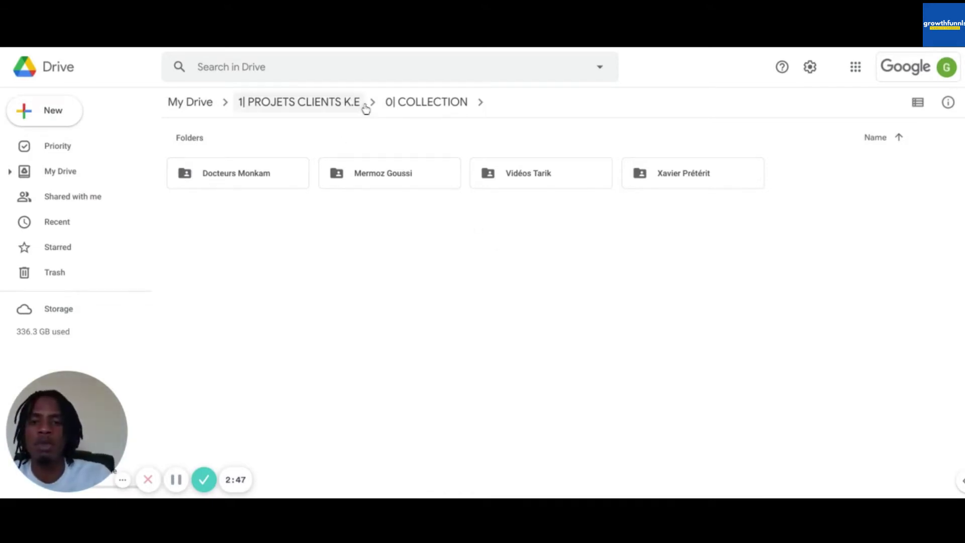
pyautogui.click(345, 104)
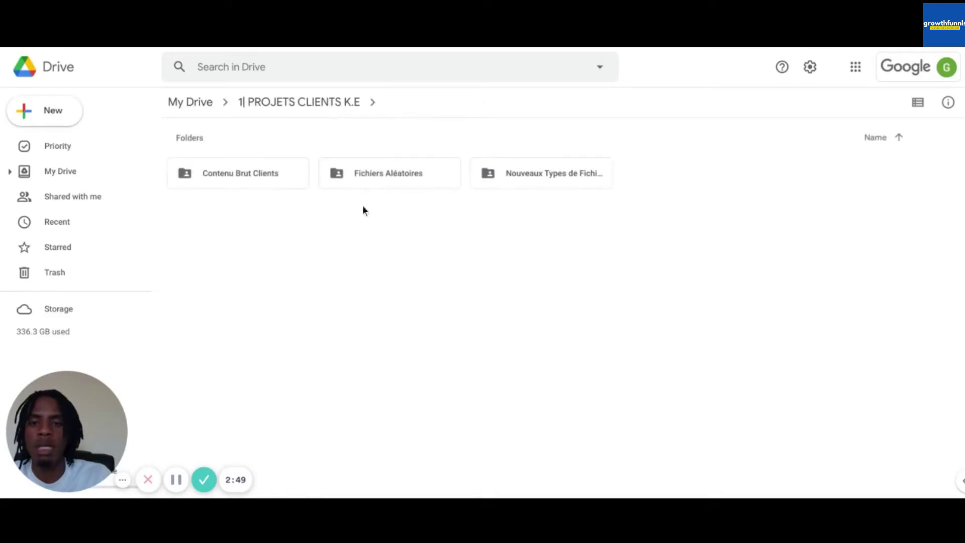
# View the Fichiers Aléatoires and Nouveaux Types de Fichiers subfolders, returning to 0| COLLECTION
pyautogui.doubleClick(388, 183)
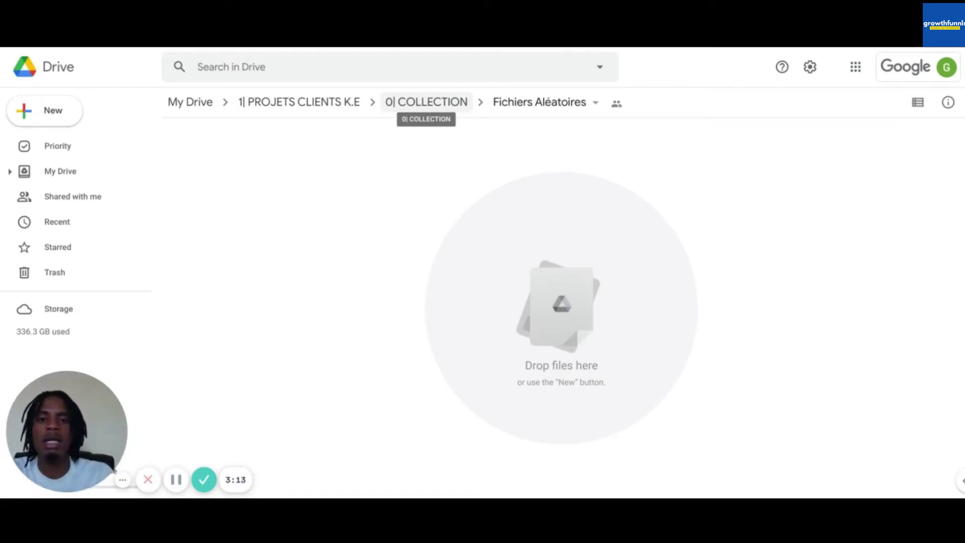
pyautogui.click(434, 104)
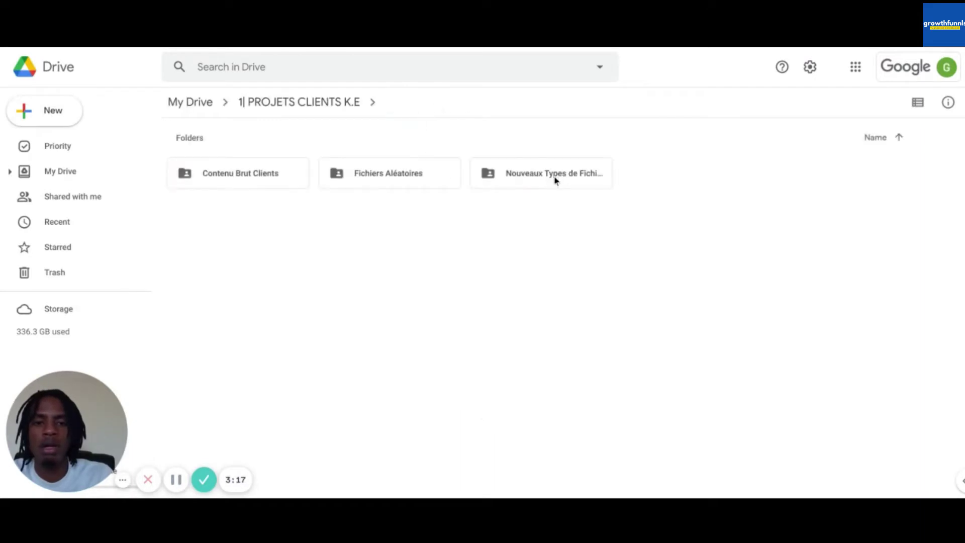
pyautogui.click(546, 177)
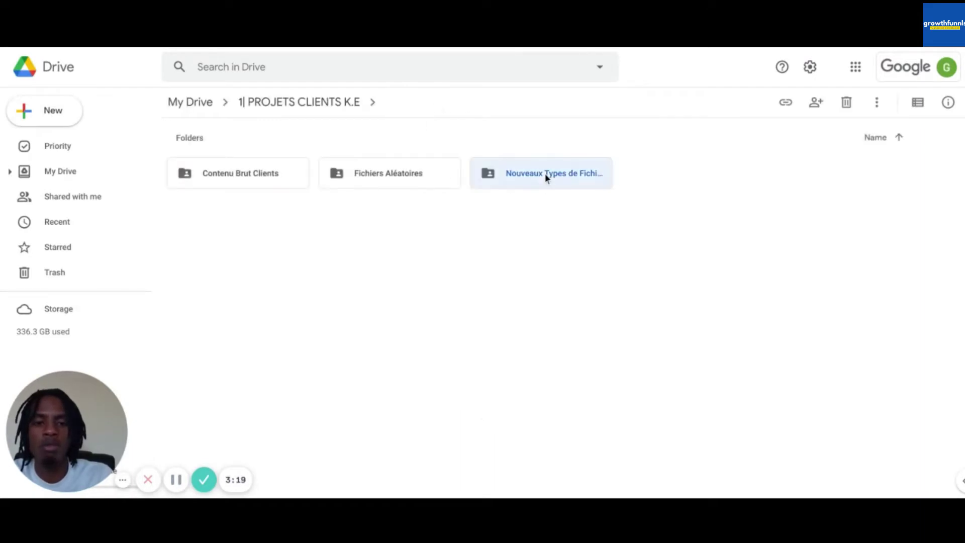
pyautogui.doubleClick(545, 173)
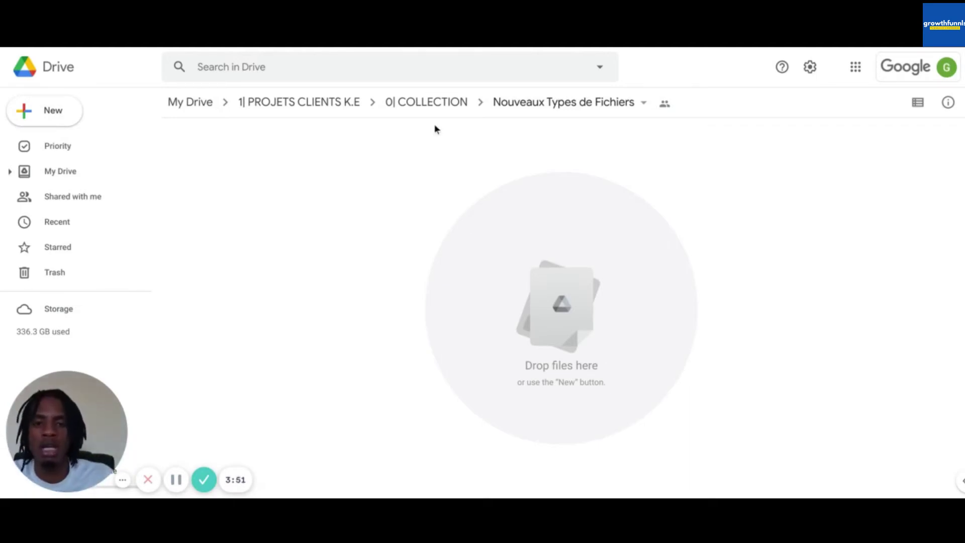
pyautogui.click(401, 105)
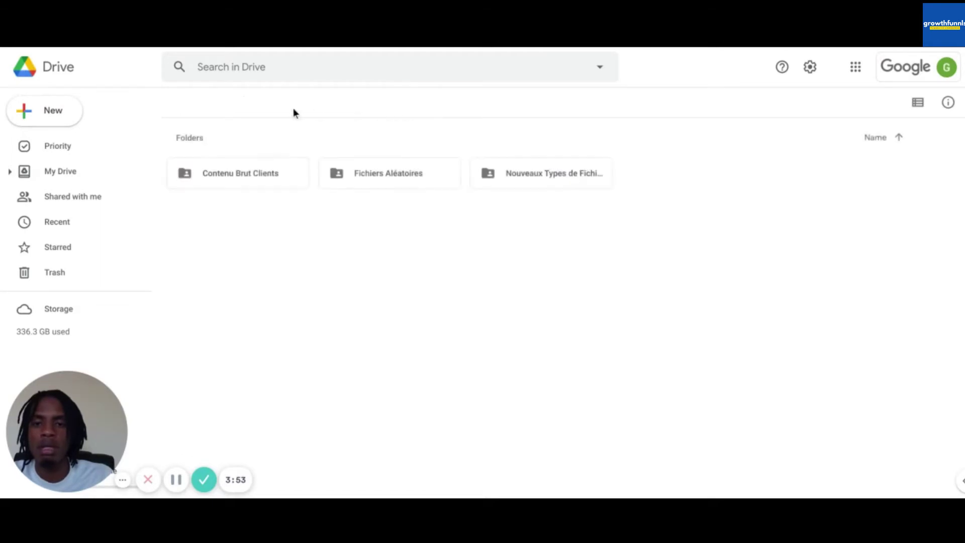
# Go back to 1| PROJETS CLIENTS K.E and open the Global Investisseur folder inside 1| CONTENU
pyautogui.click(317, 106)
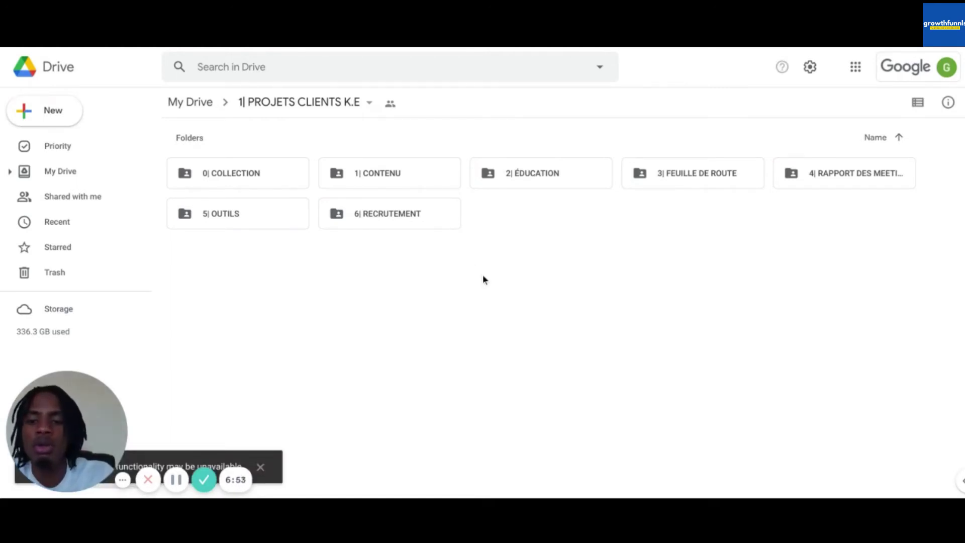
pyautogui.click(391, 173)
pyautogui.doubleClick(391, 172)
pyautogui.click(324, 307)
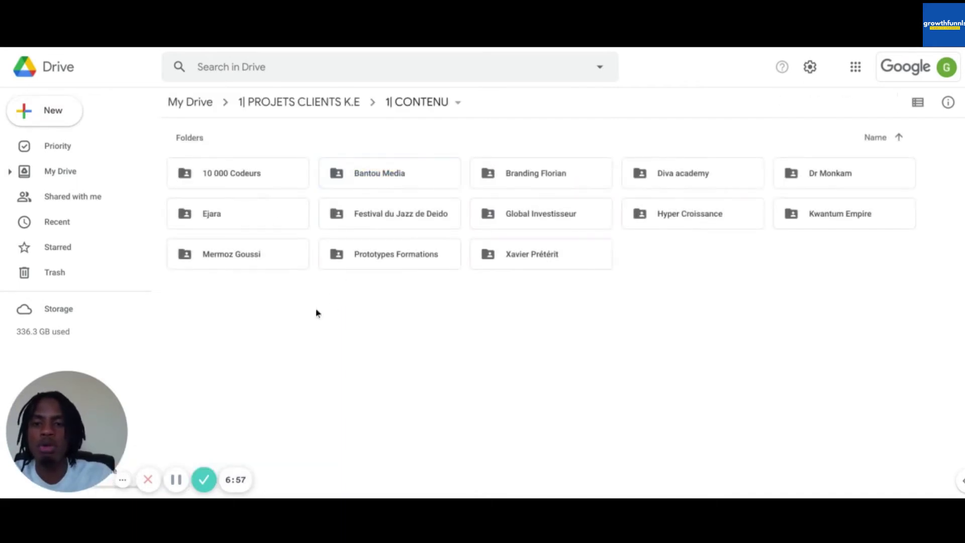
pyautogui.click(228, 174)
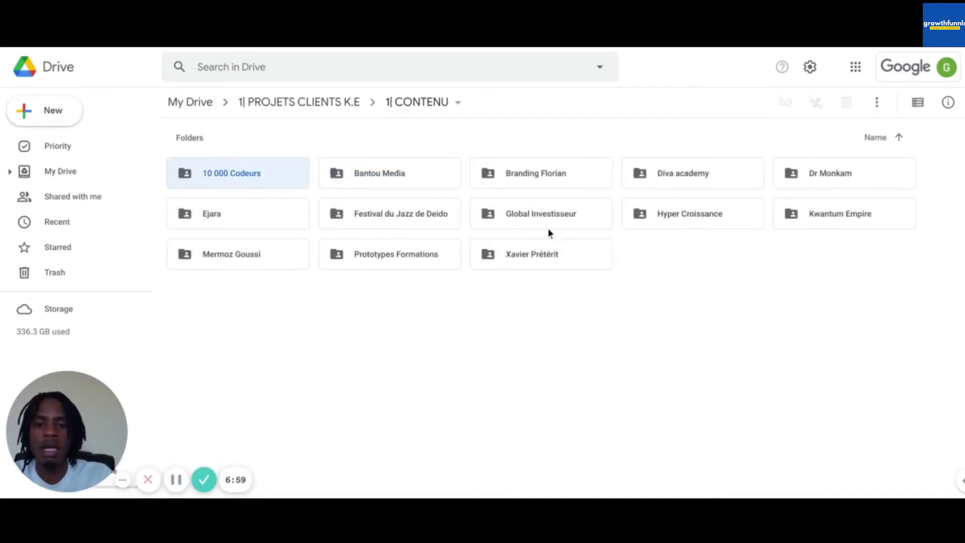
pyautogui.click(651, 259)
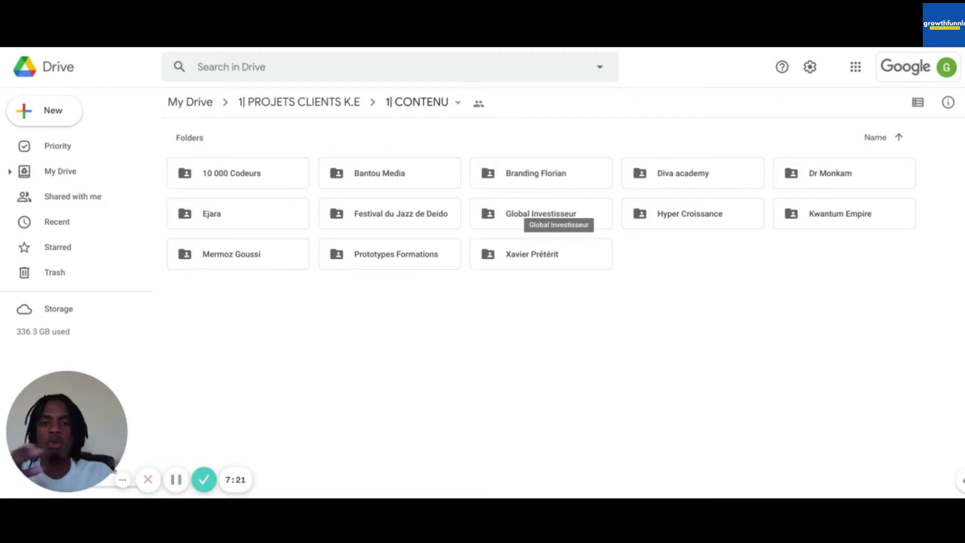
pyautogui.doubleClick(562, 214)
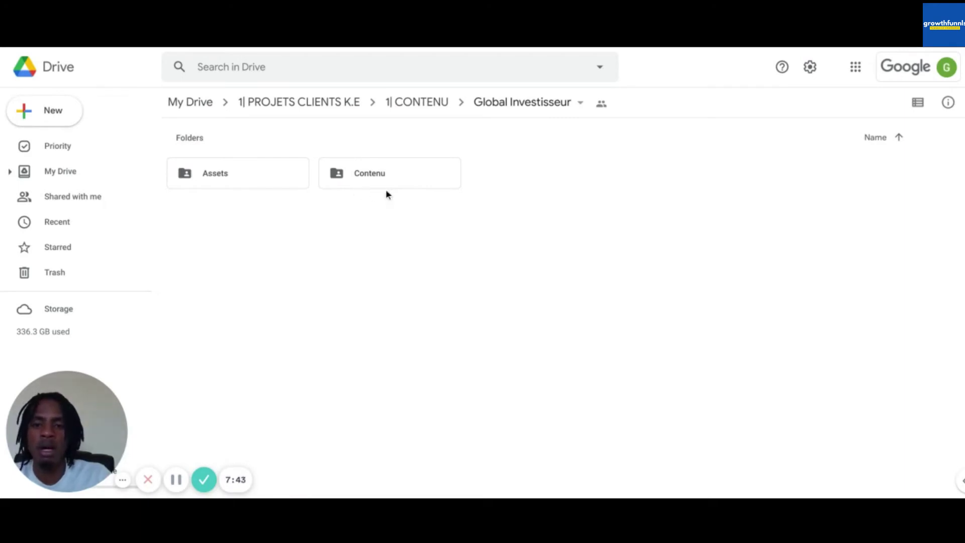
# Open the Assets folder of Global Investisseur and view its Audios, Images and Vidéos subfolders, returning to Assets
pyautogui.doubleClick(211, 174)
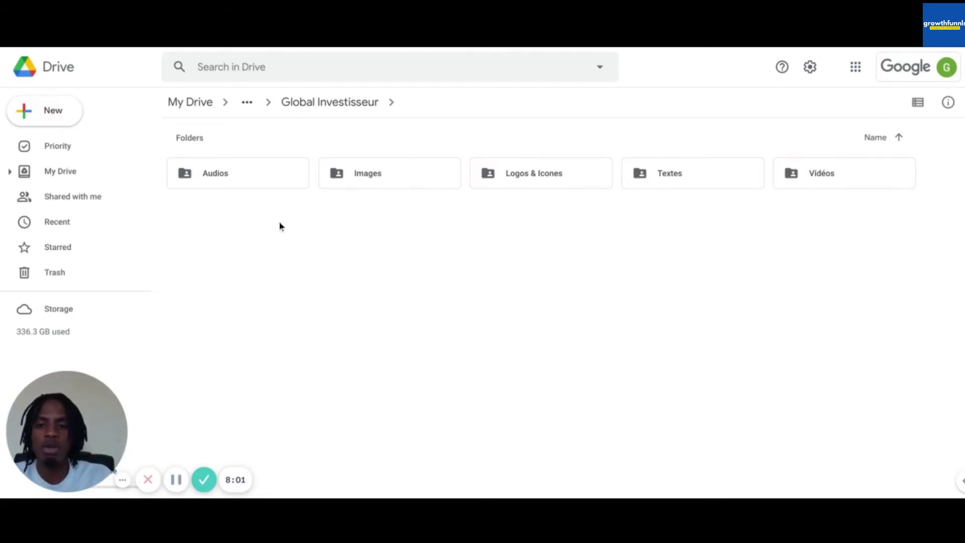
pyautogui.doubleClick(234, 175)
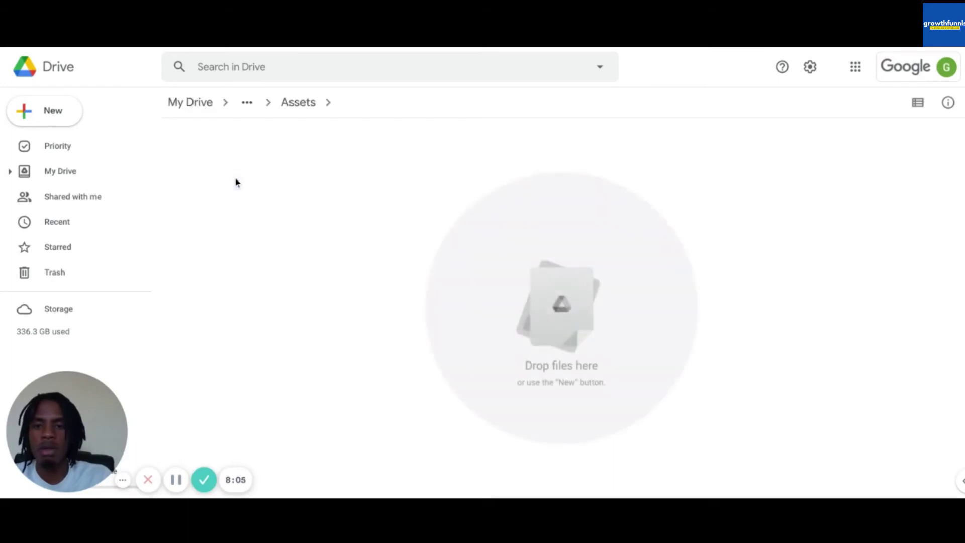
pyautogui.click(295, 103)
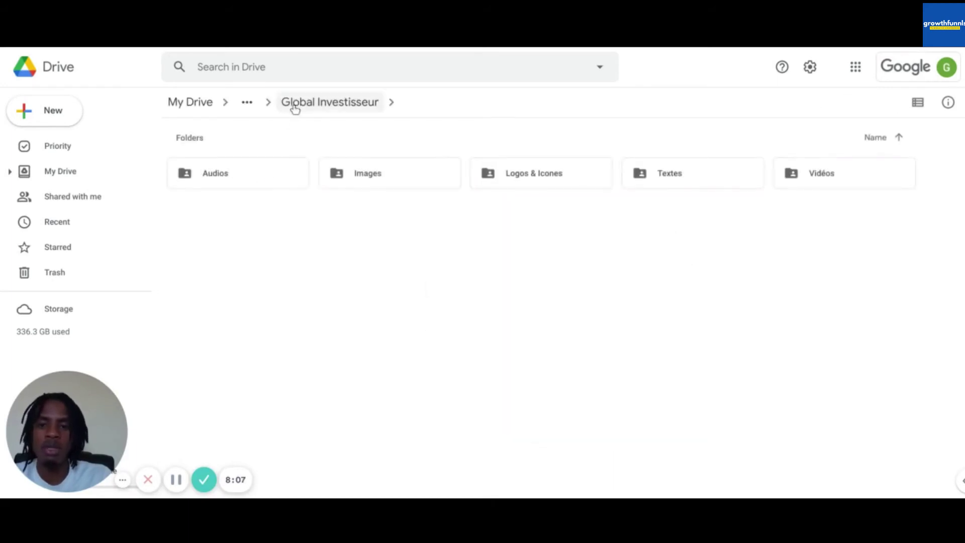
pyautogui.doubleClick(349, 173)
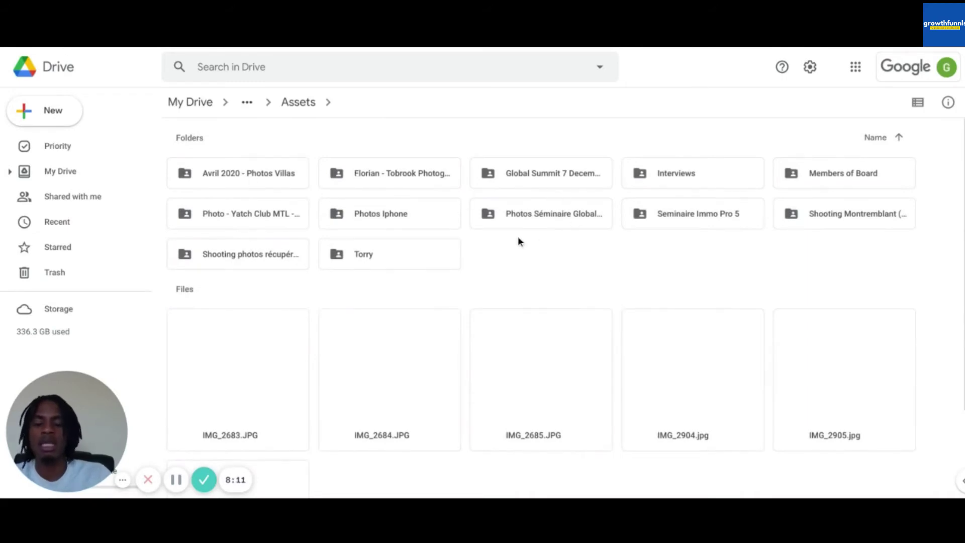
pyautogui.click(321, 103)
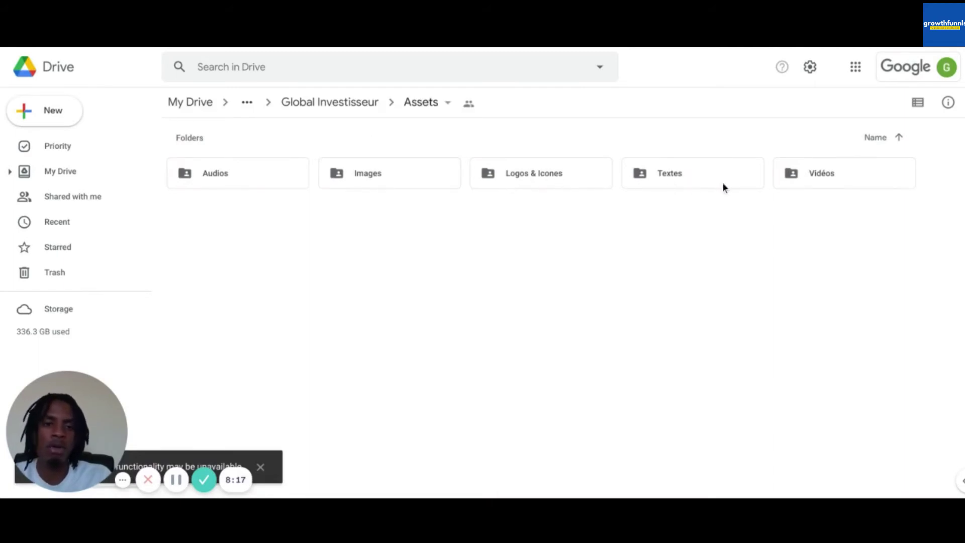
pyautogui.doubleClick(850, 177)
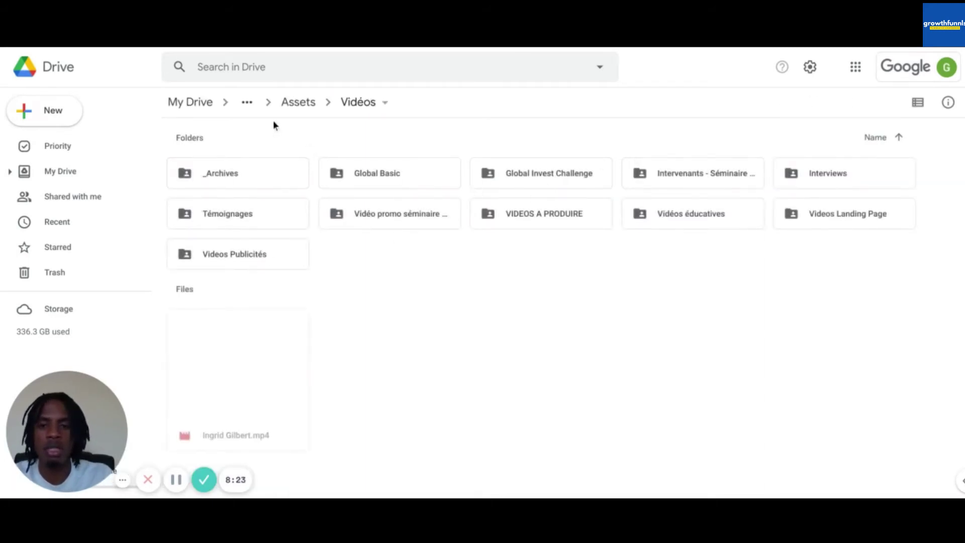
pyautogui.click(298, 102)
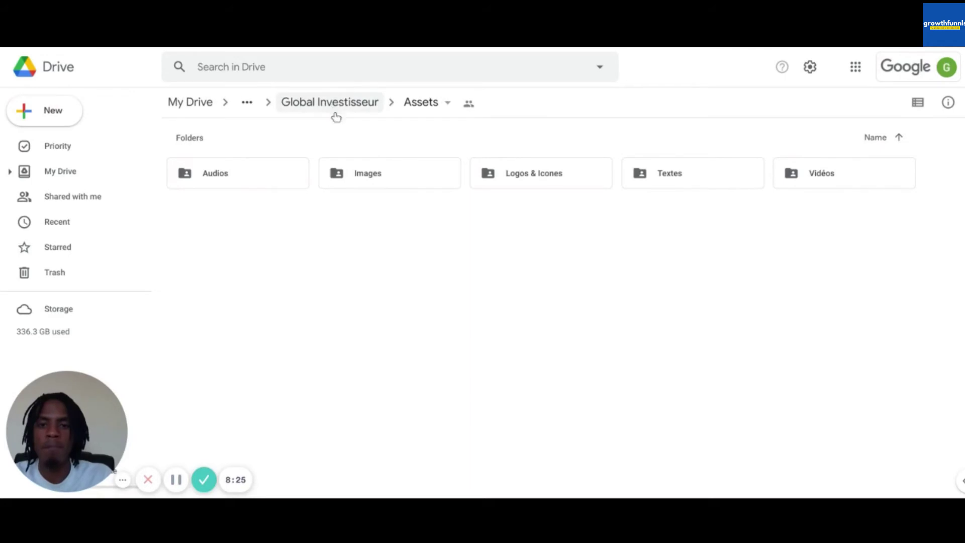
# Open the Contenu folder of Global Investisseur and view its Audios and Images subfolders, returning to Contenu
pyautogui.click(339, 104)
pyautogui.doubleClick(378, 173)
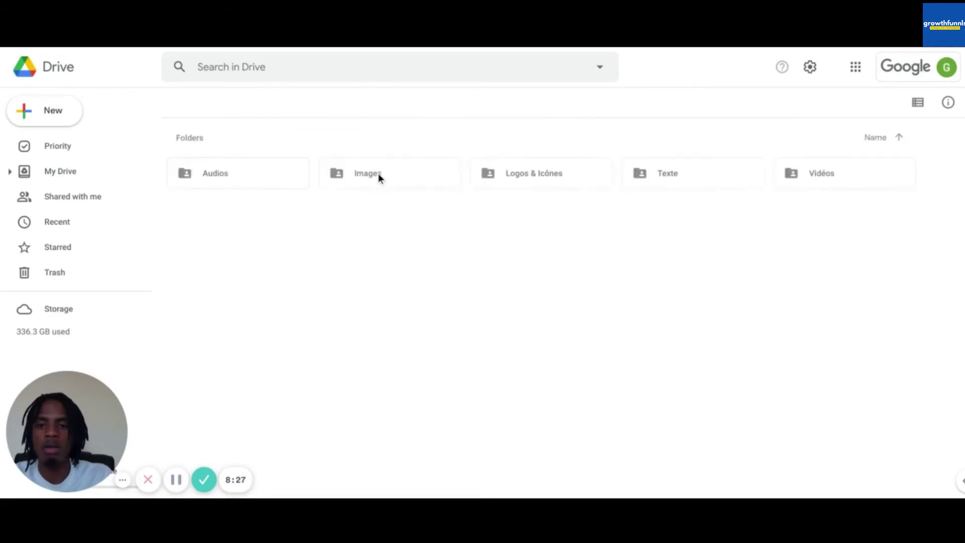
pyautogui.doubleClick(245, 174)
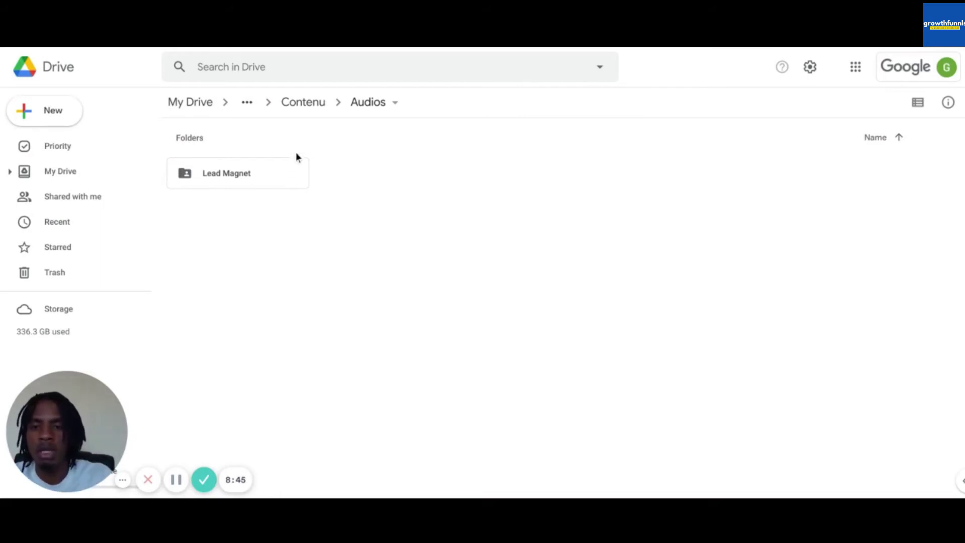
pyautogui.click(304, 102)
pyautogui.doubleClick(378, 167)
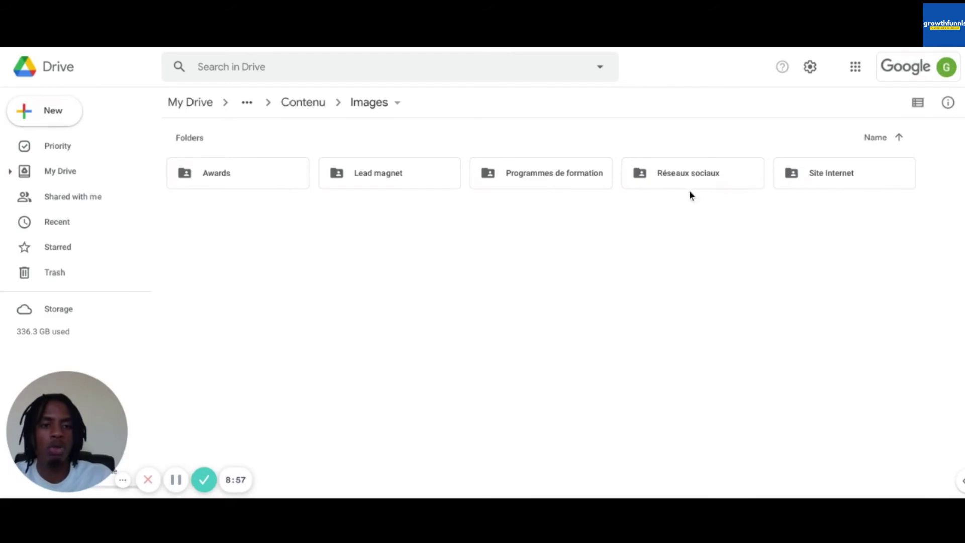
pyautogui.click(295, 102)
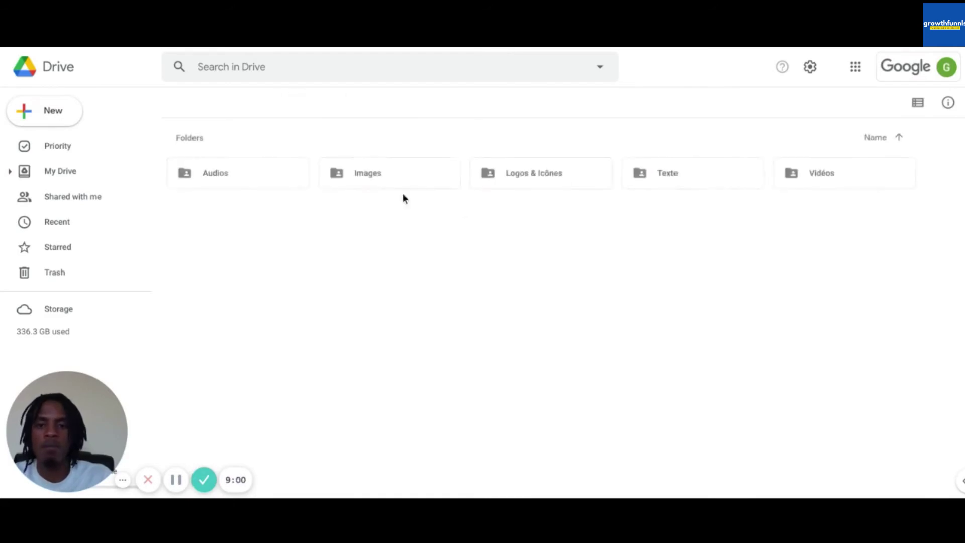
# View the Vidéos subfolder of Contenu, then examine the folders and documents in its Texte subfolder
pyautogui.doubleClick(815, 176)
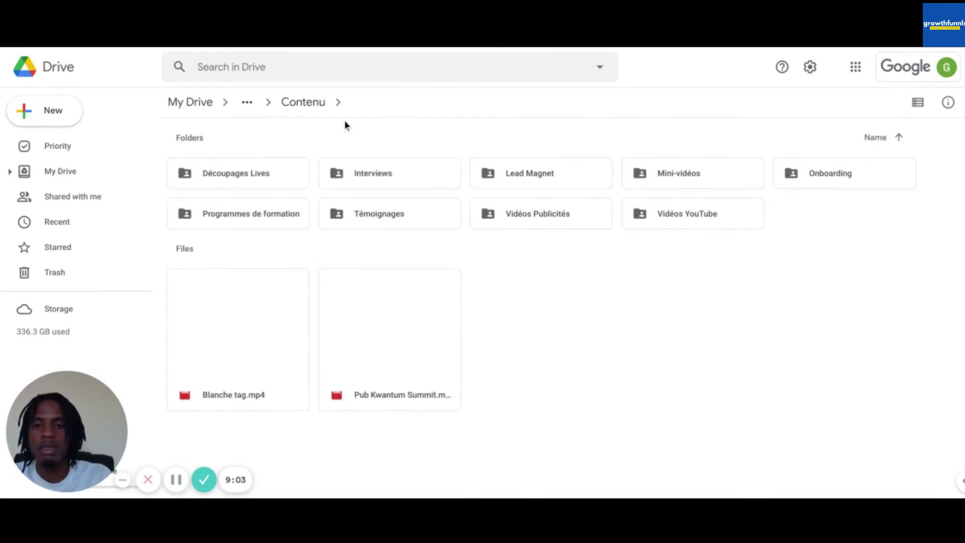
pyautogui.click(304, 103)
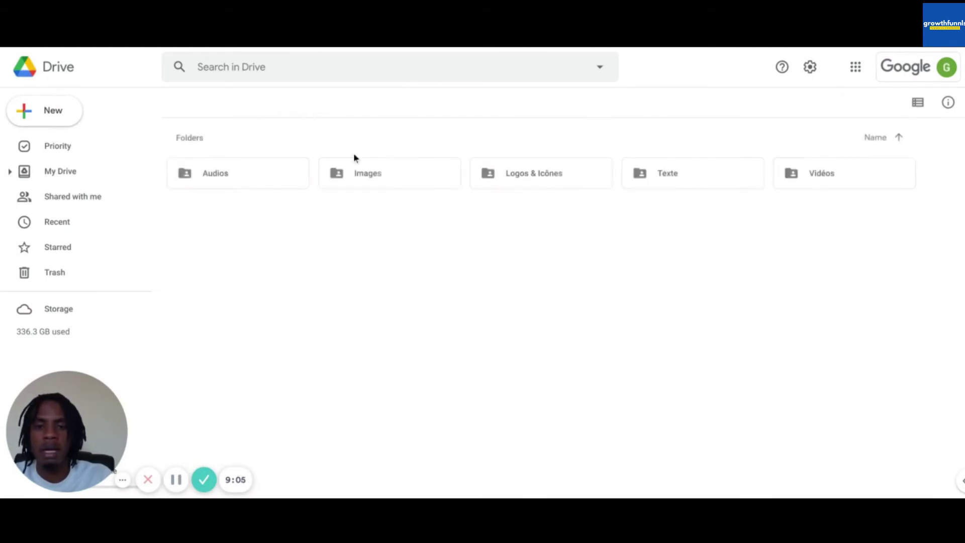
pyautogui.doubleClick(667, 180)
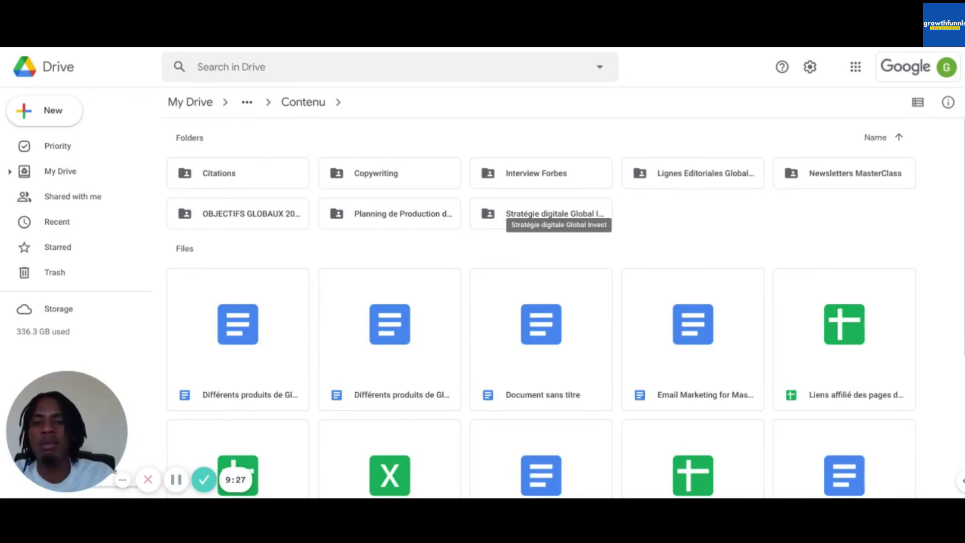
pyautogui.click(308, 101)
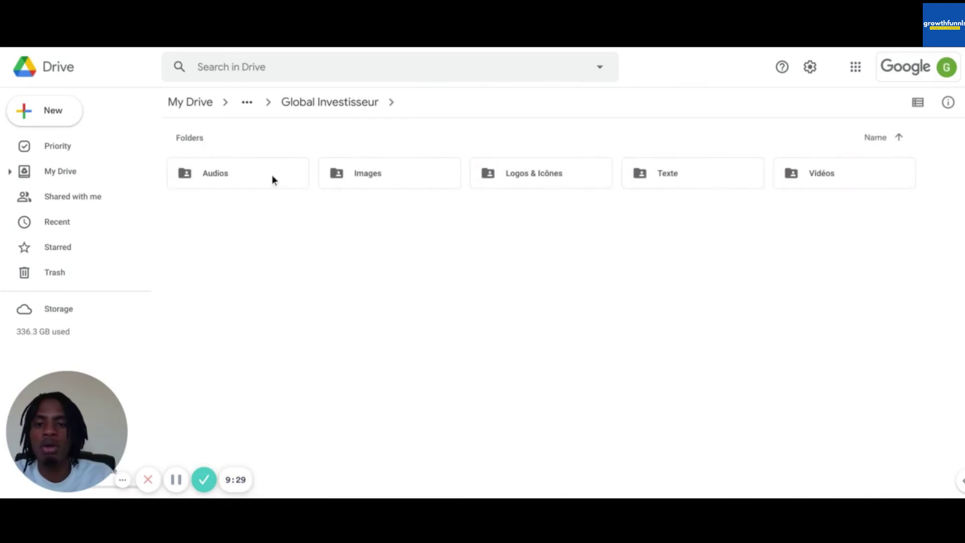
pyautogui.doubleClick(700, 181)
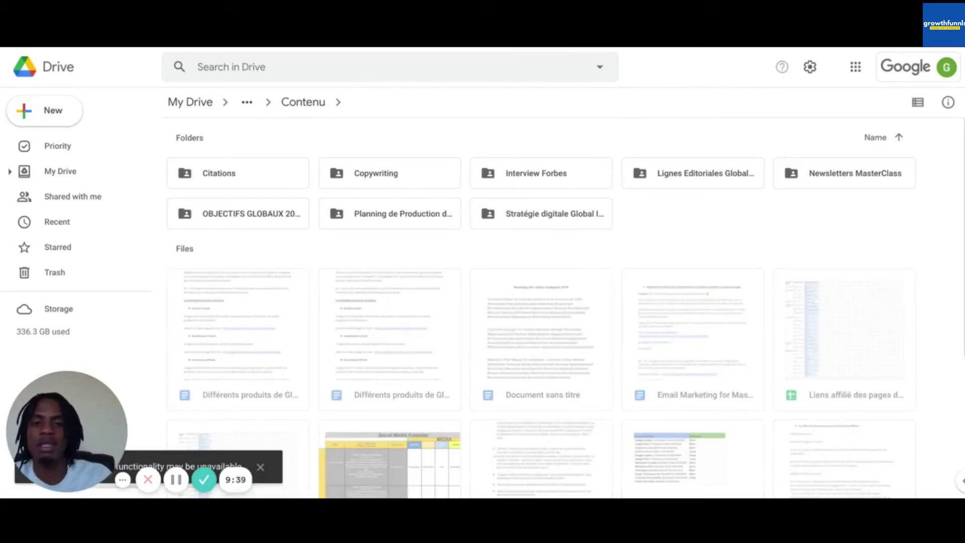
# Return to the Contenu folder of Global Investisseur and open Preuve Sociale inside Images > Awards
pyautogui.click(307, 102)
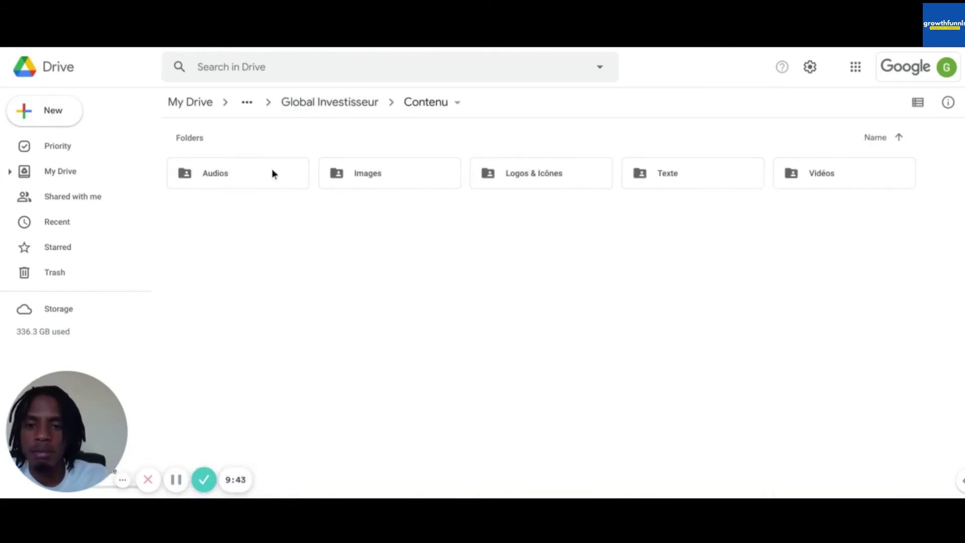
pyautogui.doubleClick(390, 177)
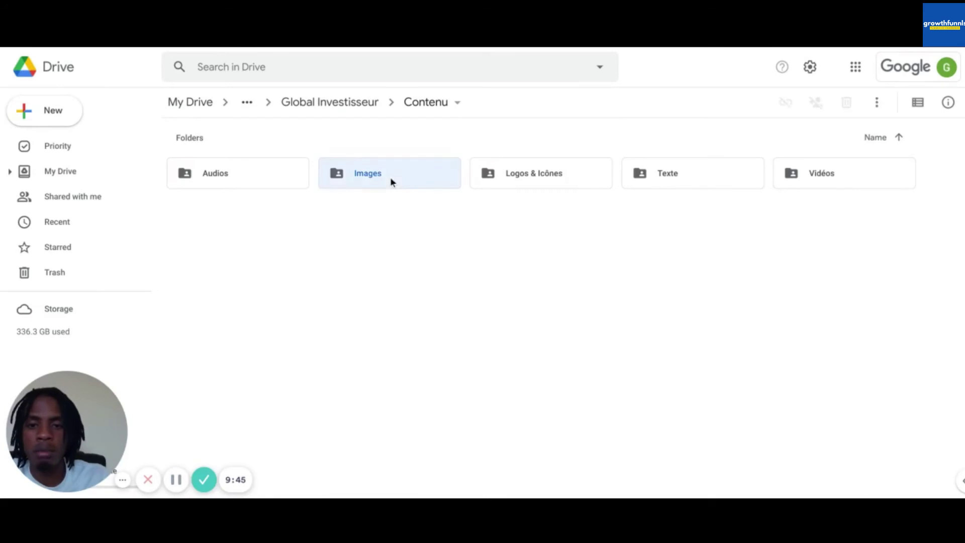
pyautogui.doubleClick(241, 176)
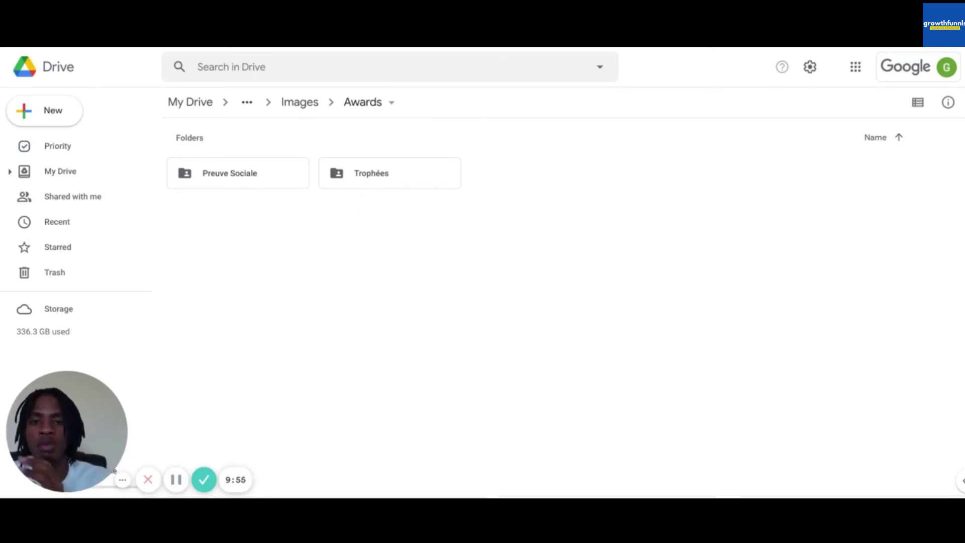
pyautogui.doubleClick(279, 173)
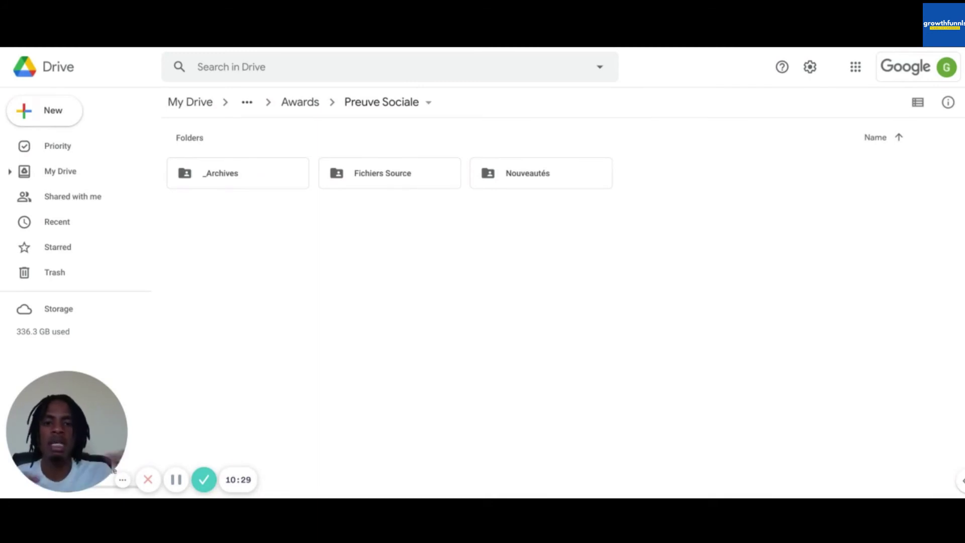
# Highlight the Nouveautés folder and the Fichiers Source folder inside Preuve Sociale, leaving nothing selected
pyautogui.click(558, 179)
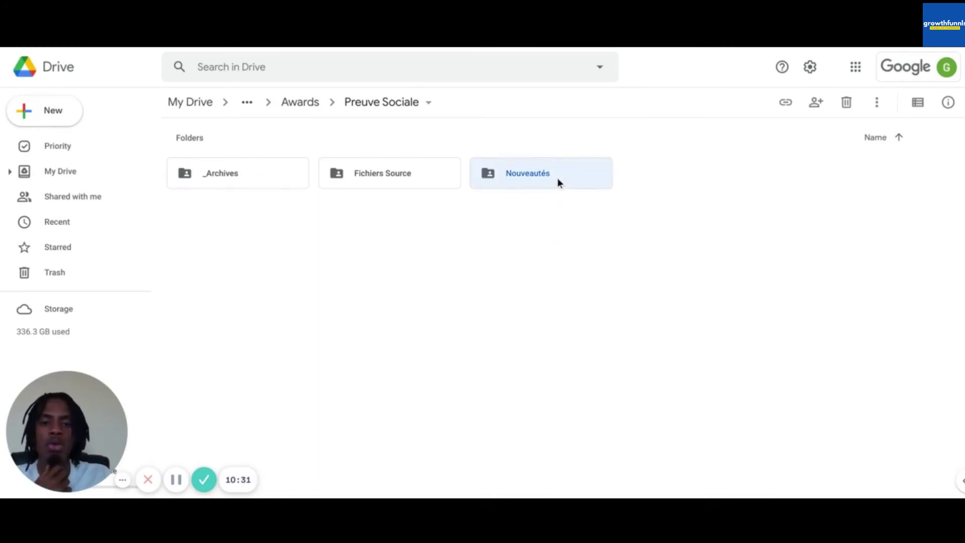
pyautogui.click(553, 221)
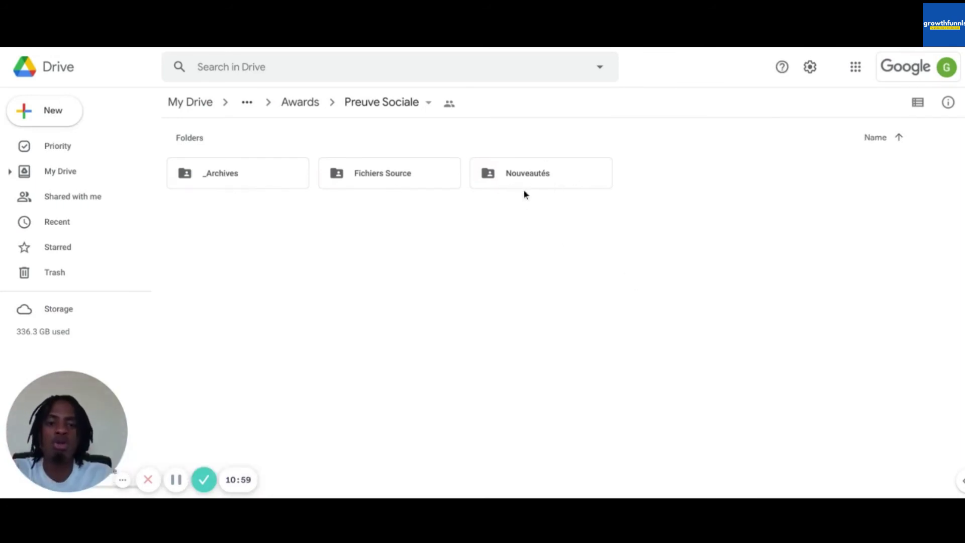
pyautogui.click(540, 172)
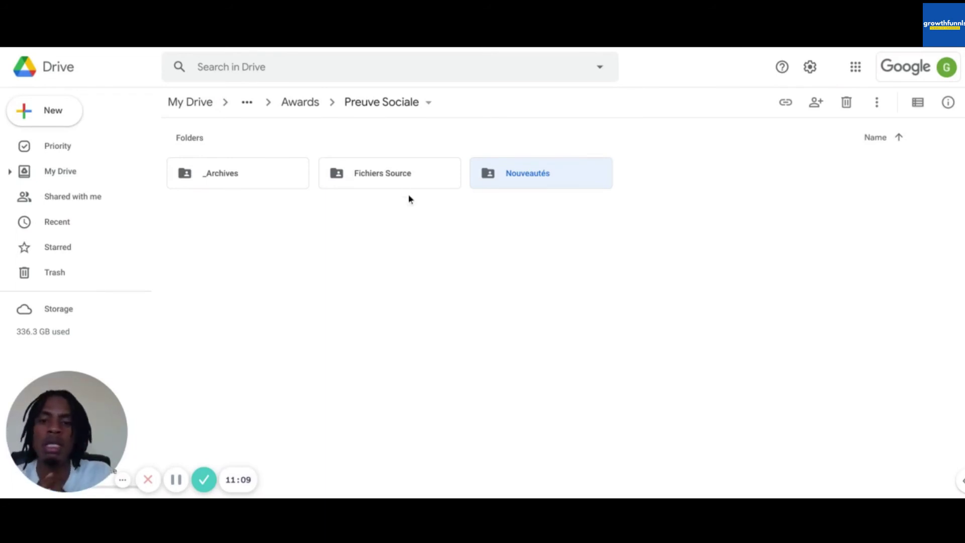
pyautogui.click(381, 169)
pyautogui.click(383, 230)
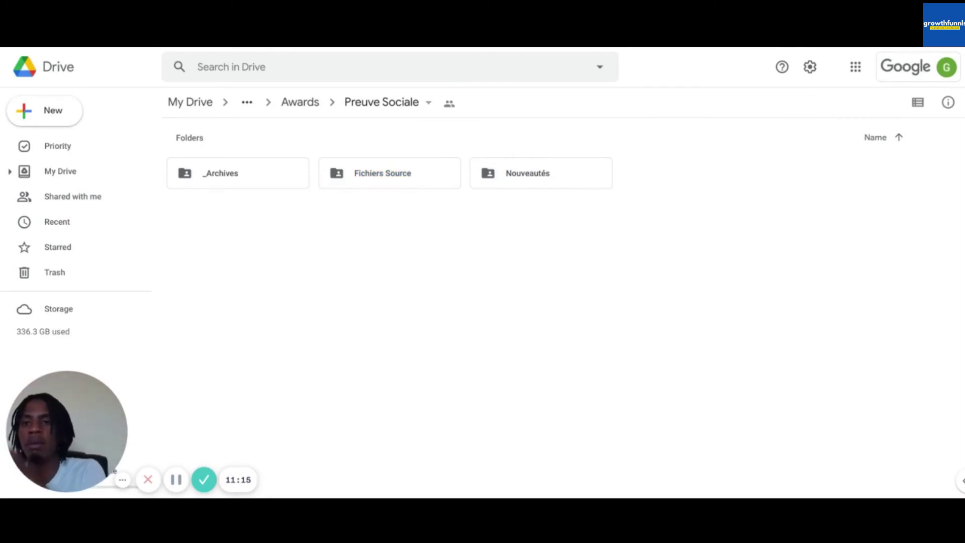
# Go back up to Images and view the Audiobook folder inside Lead magnet, returning to Images
pyautogui.click(297, 101)
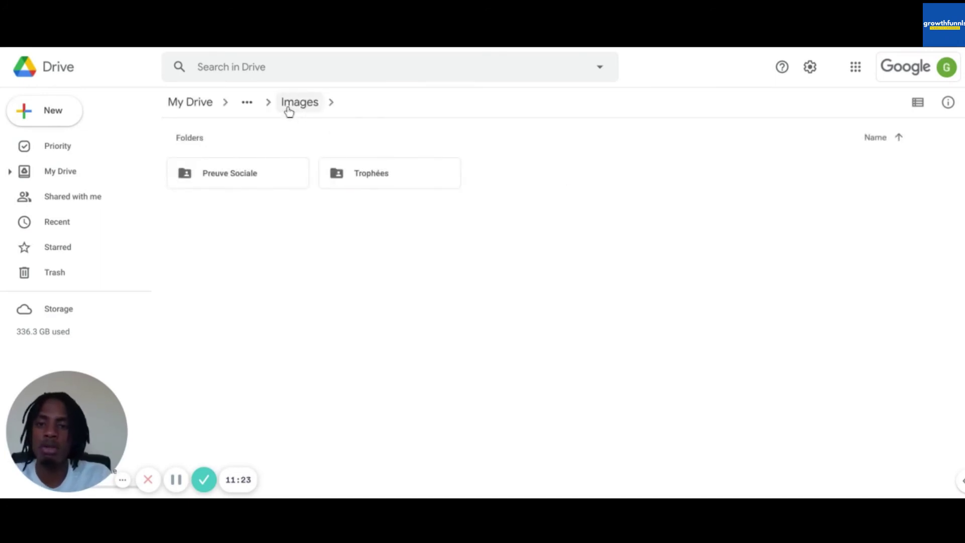
pyautogui.click(286, 106)
pyautogui.doubleClick(411, 177)
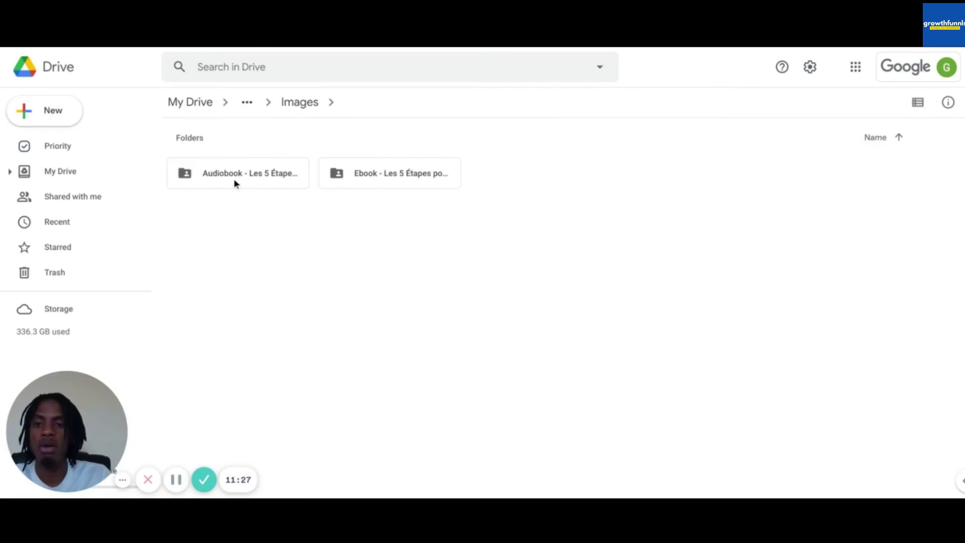
pyautogui.doubleClick(291, 177)
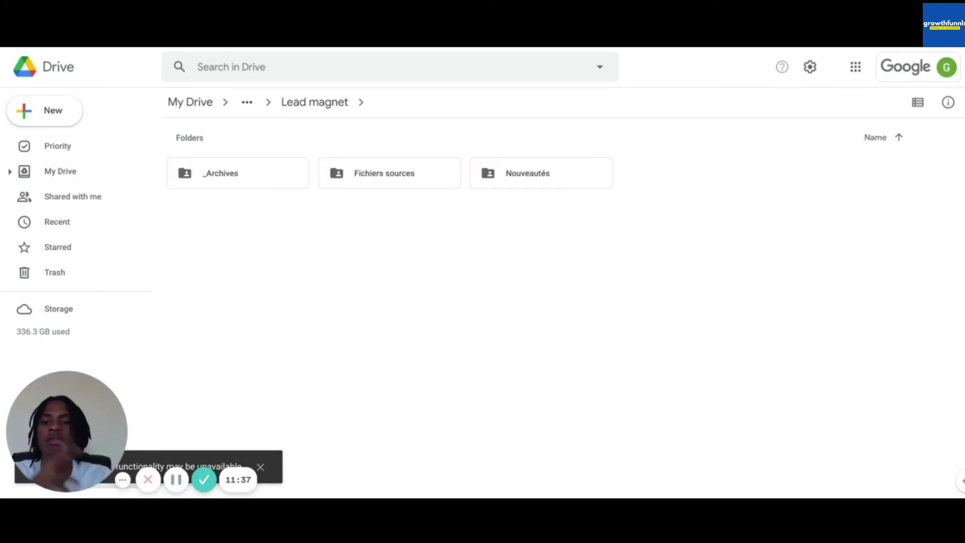
pyautogui.click(317, 109)
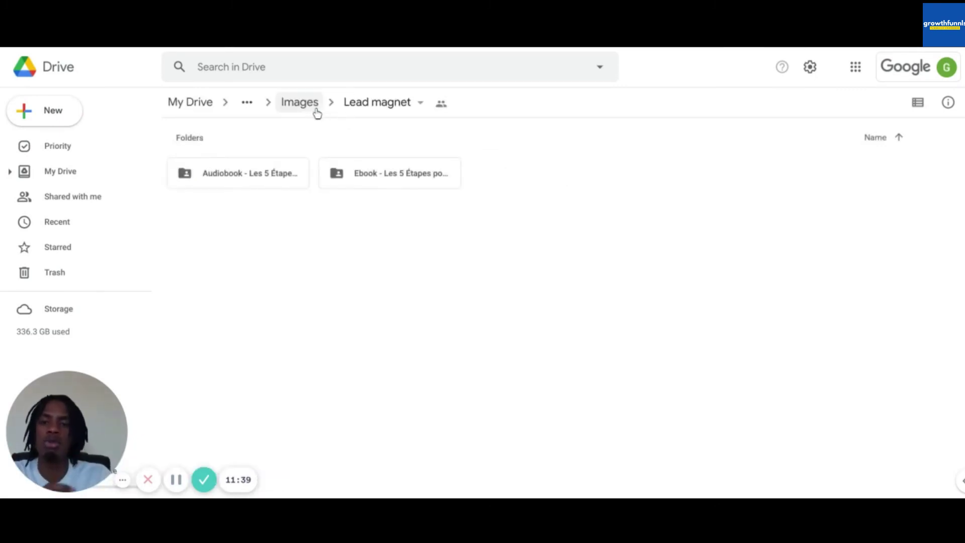
pyautogui.click(316, 110)
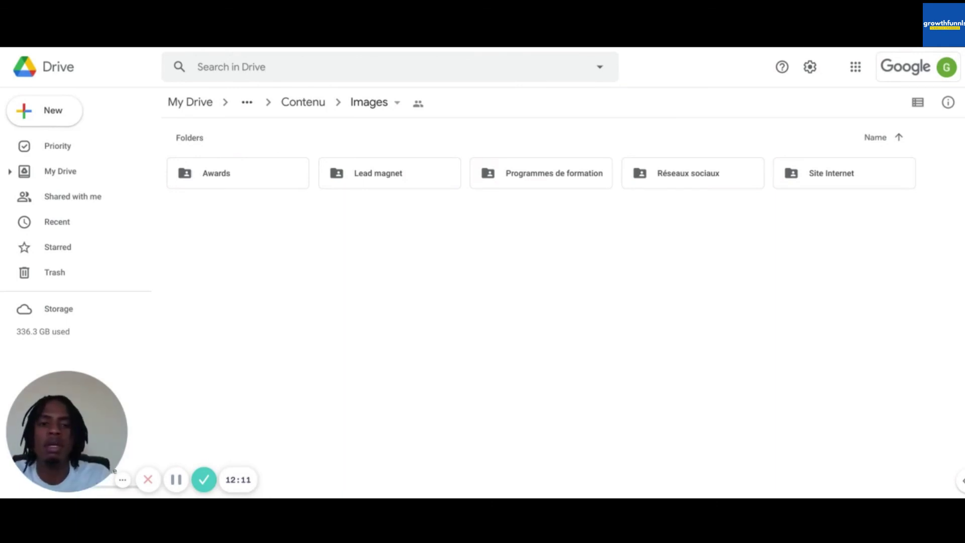
# Open the Vidéos folder of Contenu and view its Lead Magnet subfolder, returning to Vidéos
pyautogui.click(312, 104)
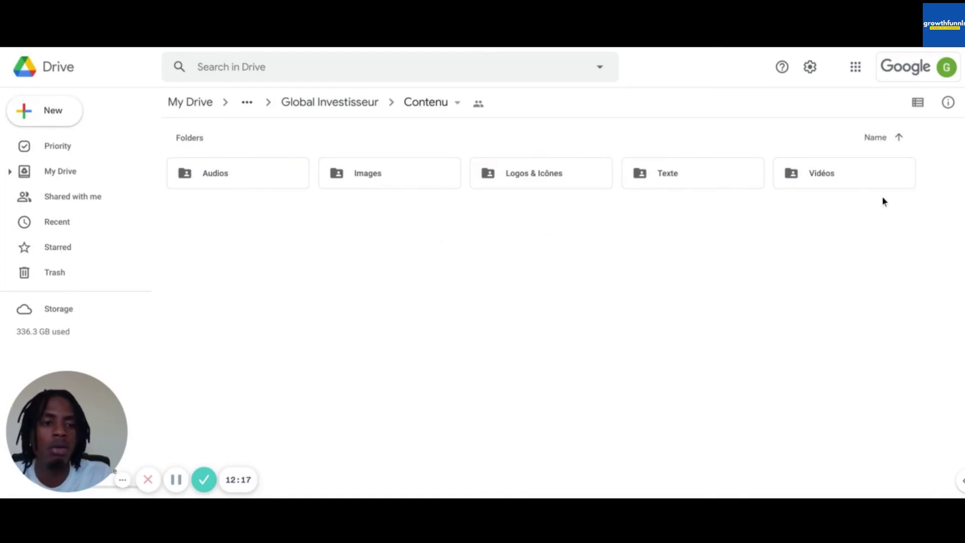
pyautogui.doubleClick(870, 171)
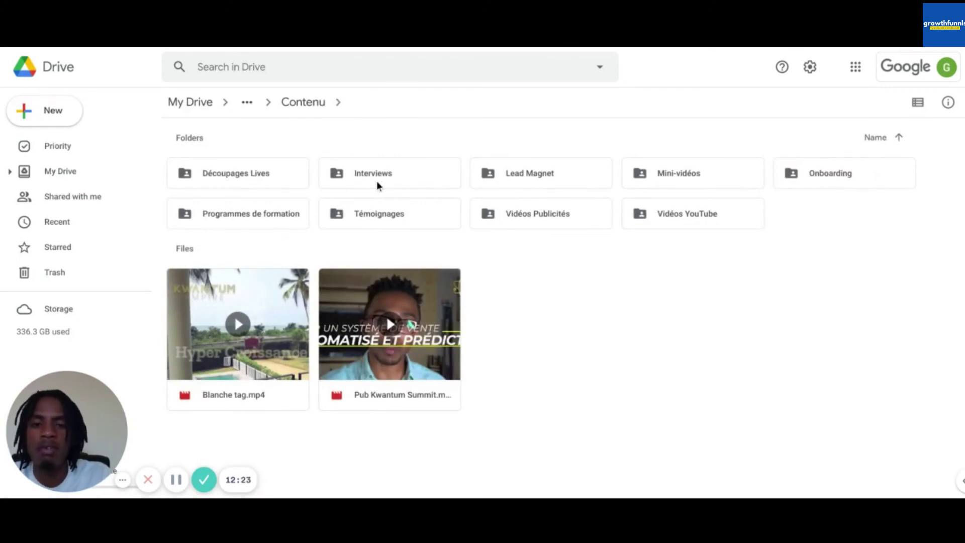
pyautogui.doubleClick(524, 187)
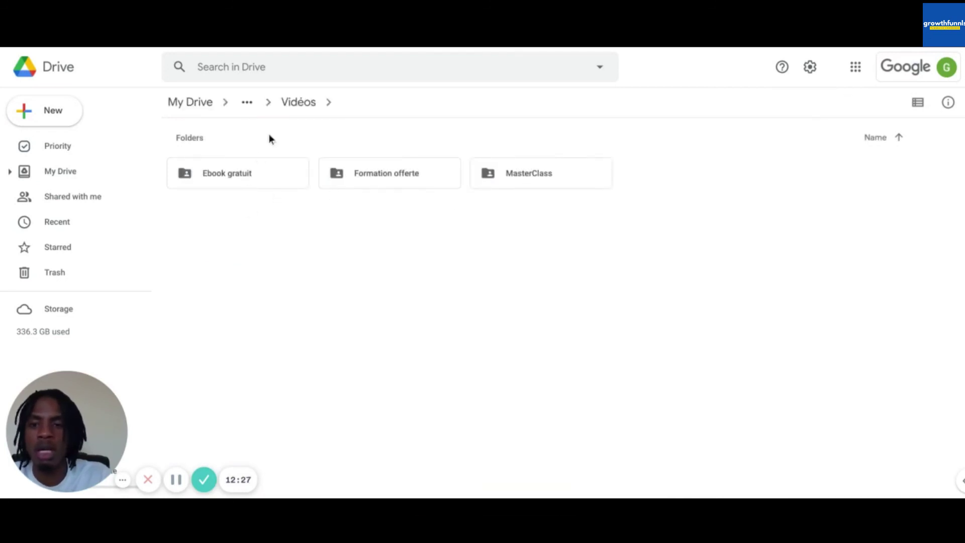
pyautogui.click(308, 104)
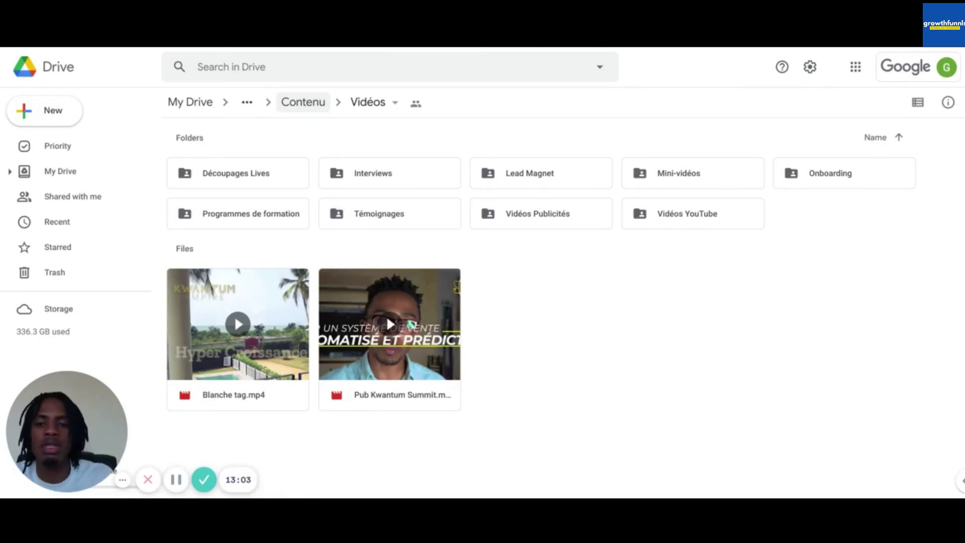
pyautogui.doubleClick(535, 180)
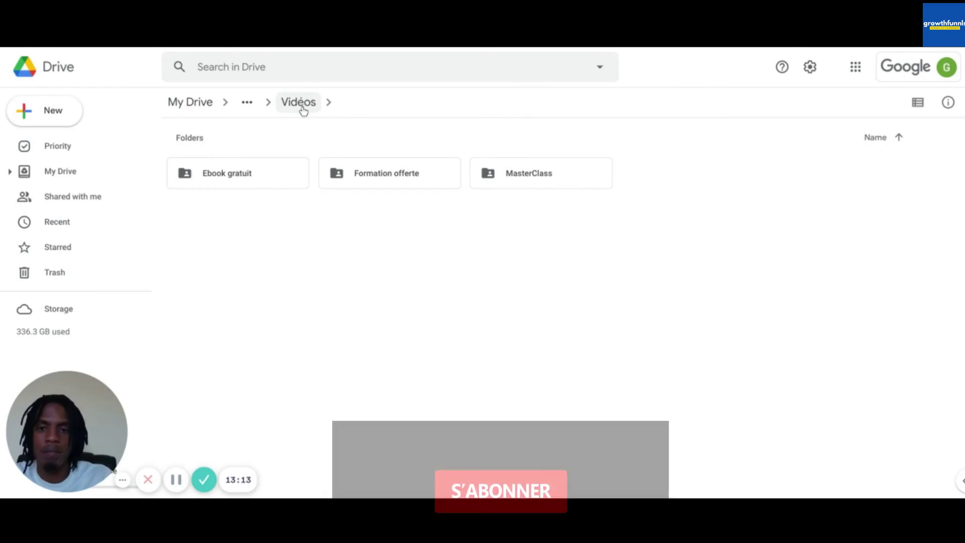
pyautogui.hotkey('alt', 'Left')
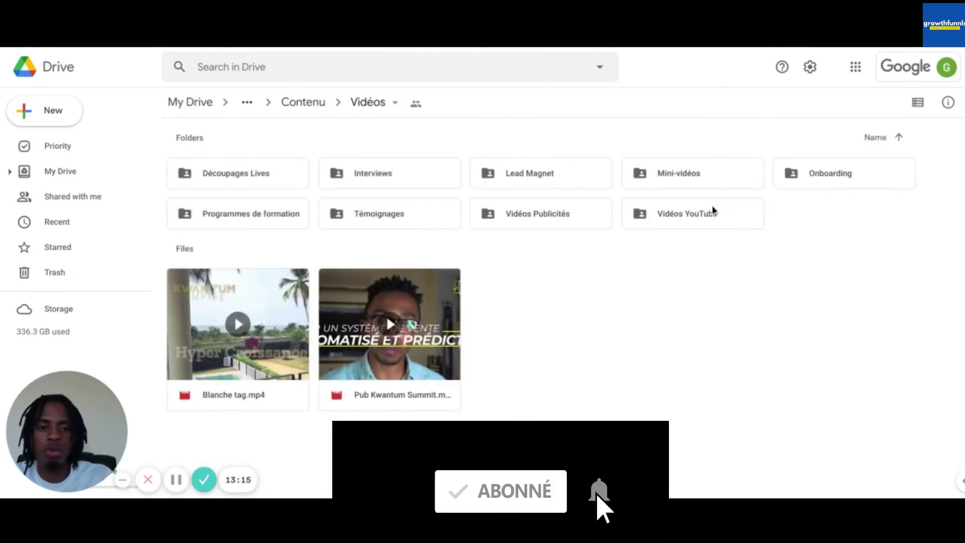
# View the contents of the Vidéos YouTube subfolder and return to Vidéos
pyautogui.click(708, 215)
pyautogui.doubleClick(709, 215)
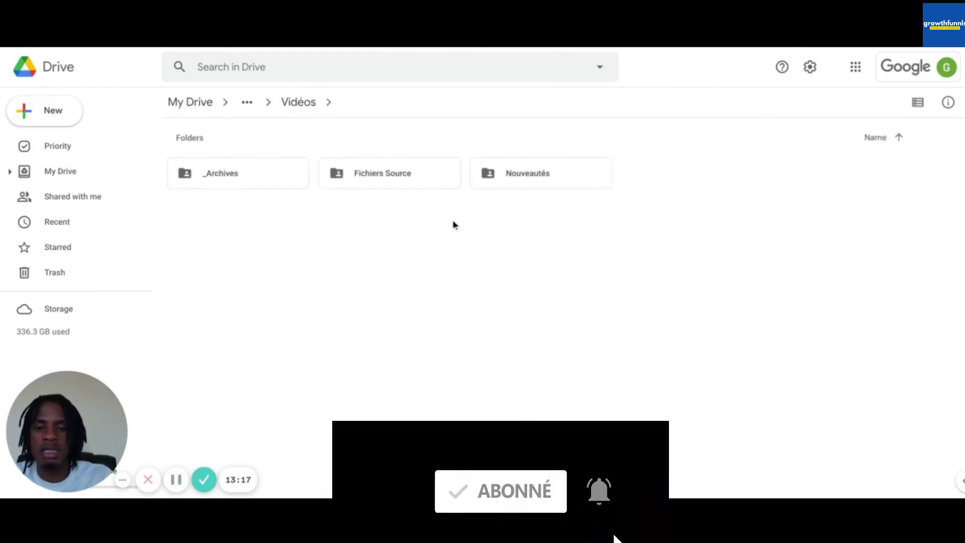
pyautogui.hotkey('alt', 'Left')
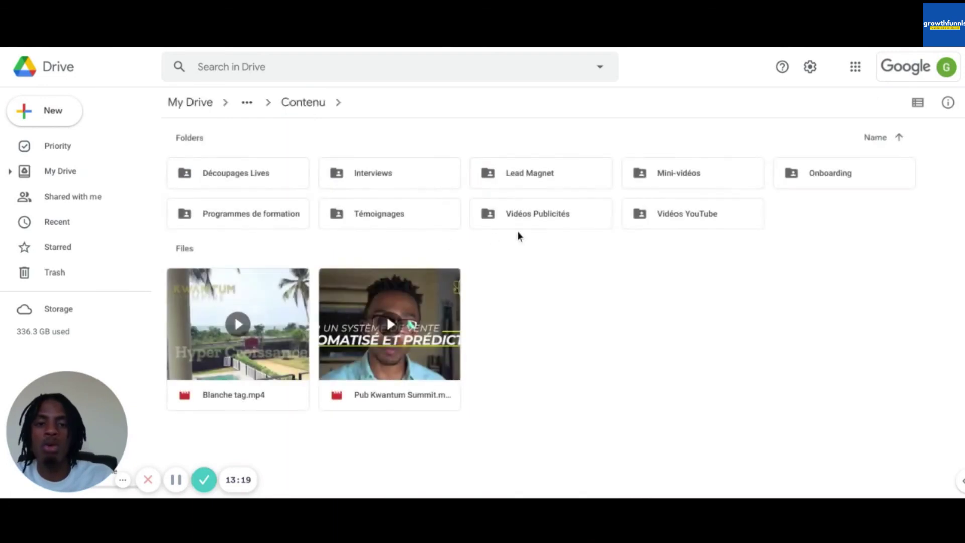
pyautogui.click(666, 215)
pyautogui.doubleClick(666, 215)
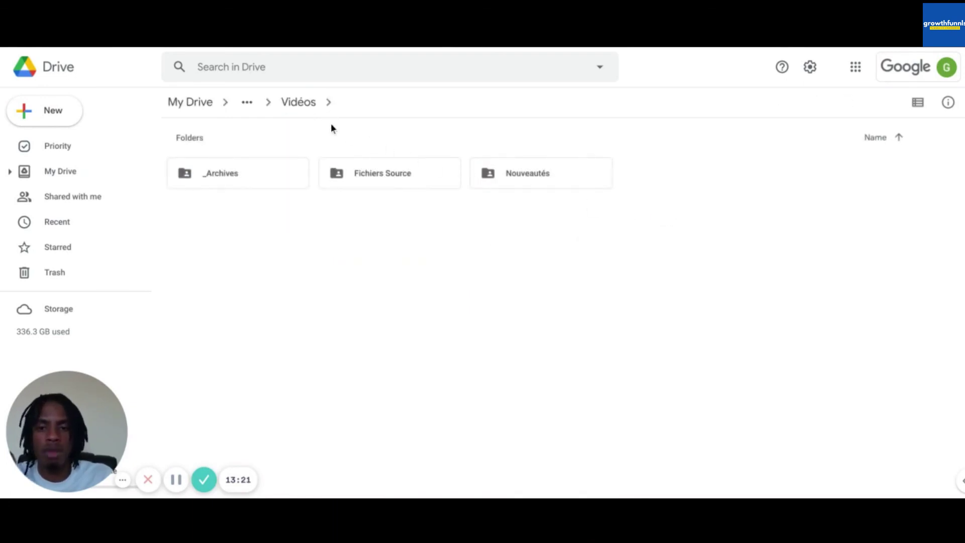
pyautogui.hotkey('alt', 'Left')
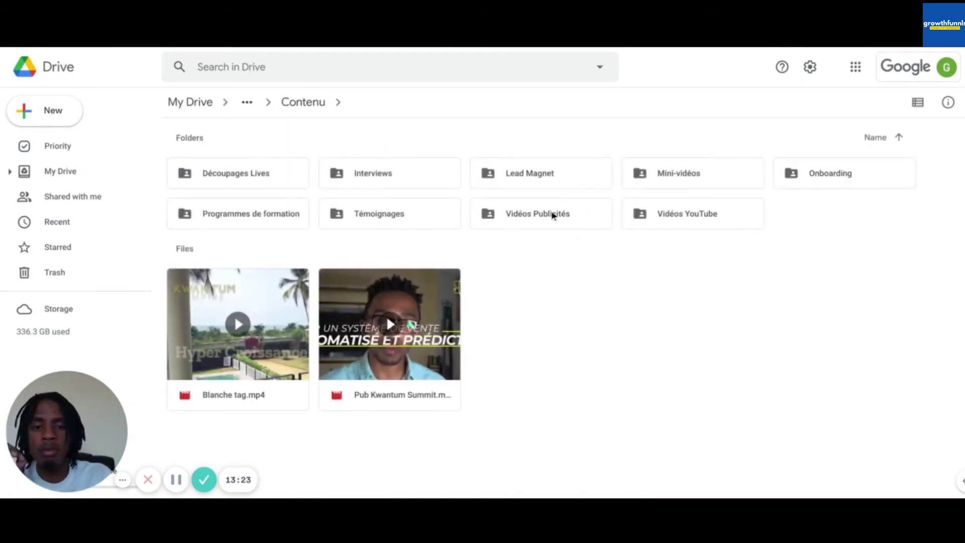
# View the Vidéos Publicités and Témoignages subfolders of Vidéos, then open Programmes de formation
pyautogui.doubleClick(551, 215)
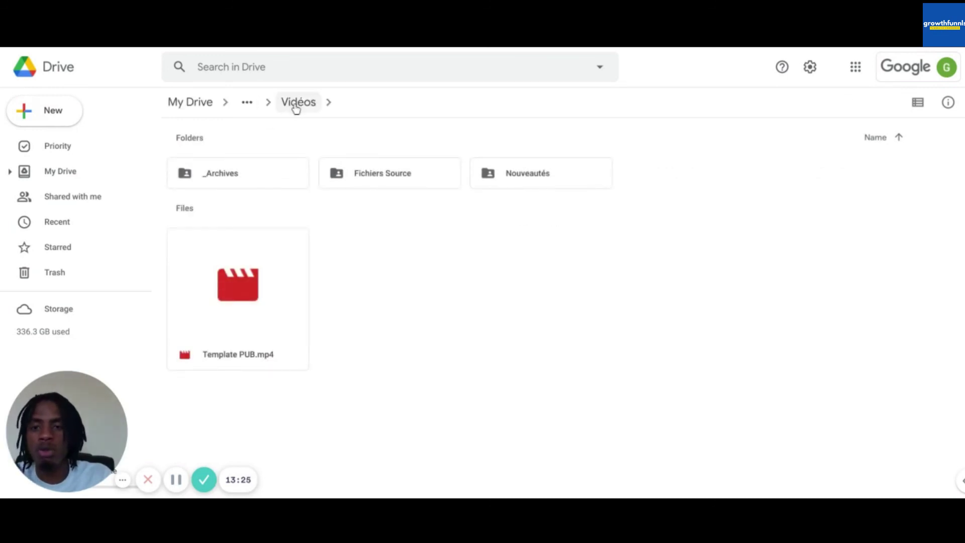
pyautogui.click(301, 104)
pyautogui.doubleClick(393, 218)
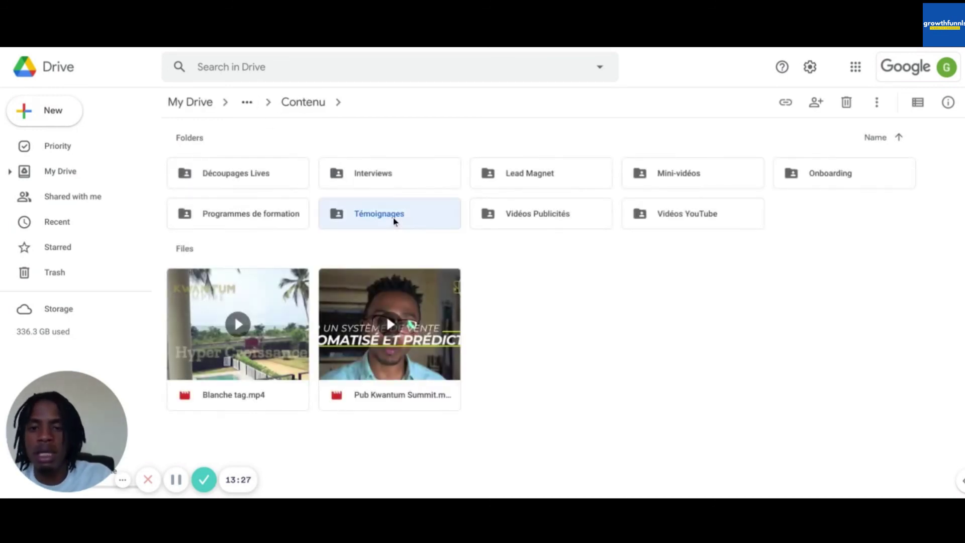
pyautogui.click(300, 103)
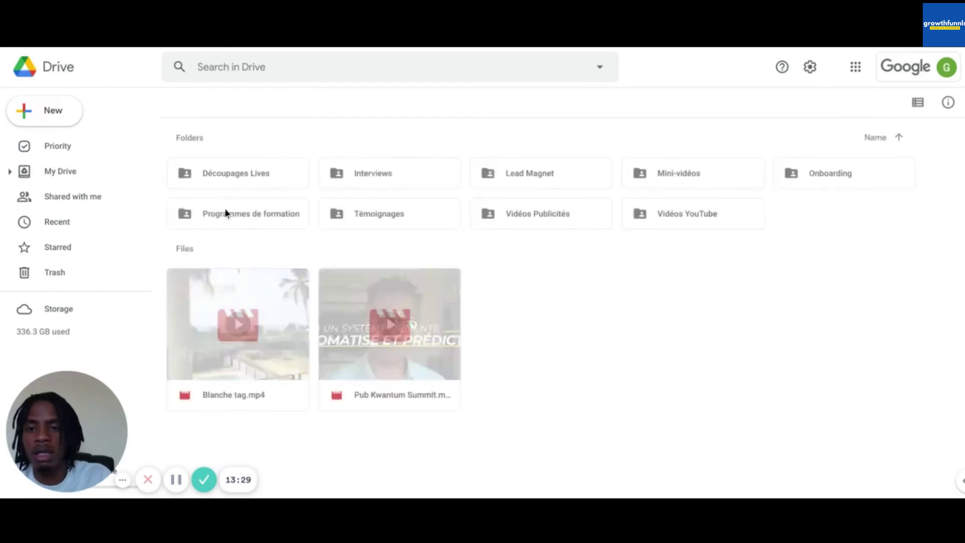
pyautogui.doubleClick(212, 216)
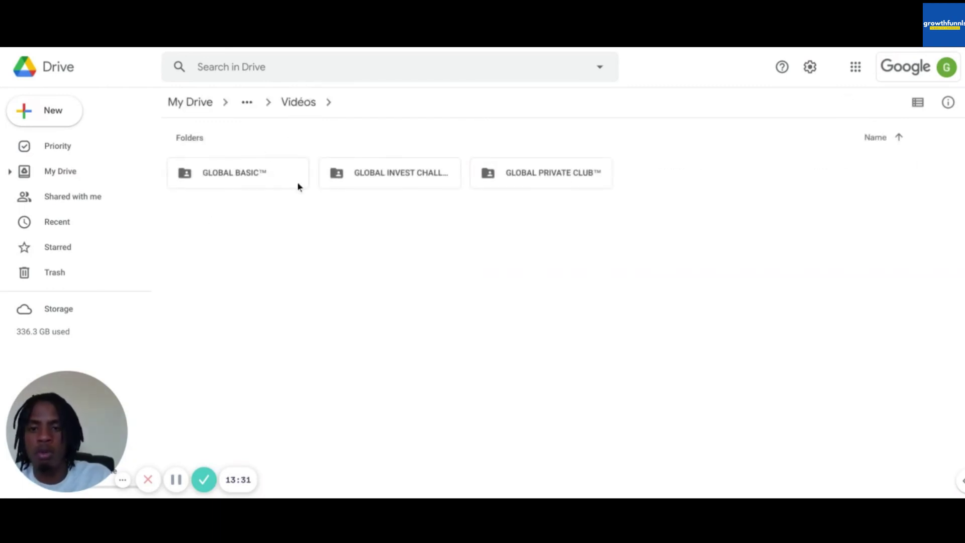